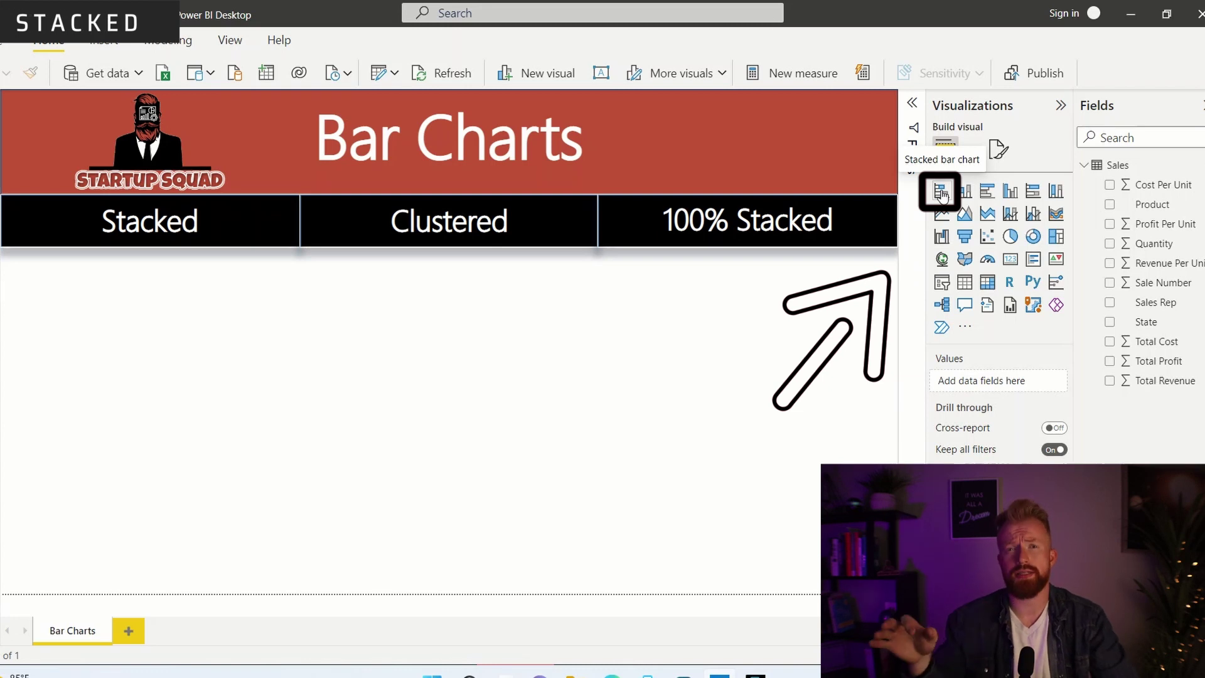
# - Insert a stacked bar chart with Product on the axis and Total Revenue as values
pyautogui.click(941, 193)
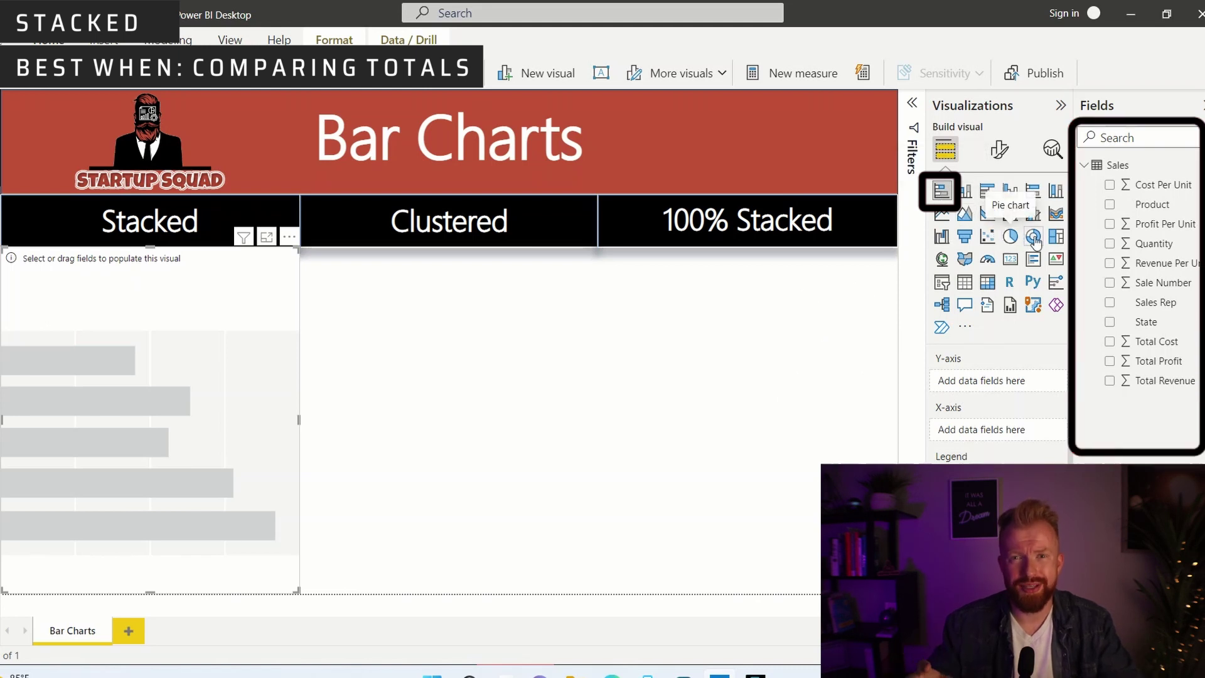
pyautogui.click(1112, 206)
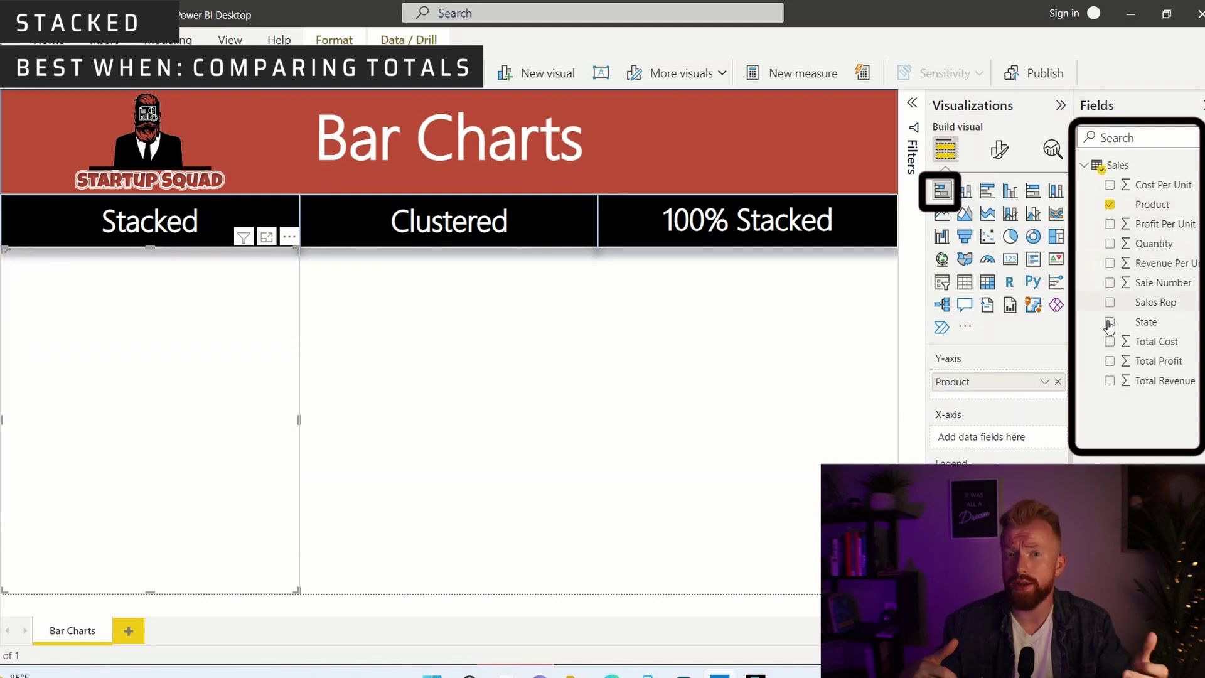
pyautogui.click(1108, 386)
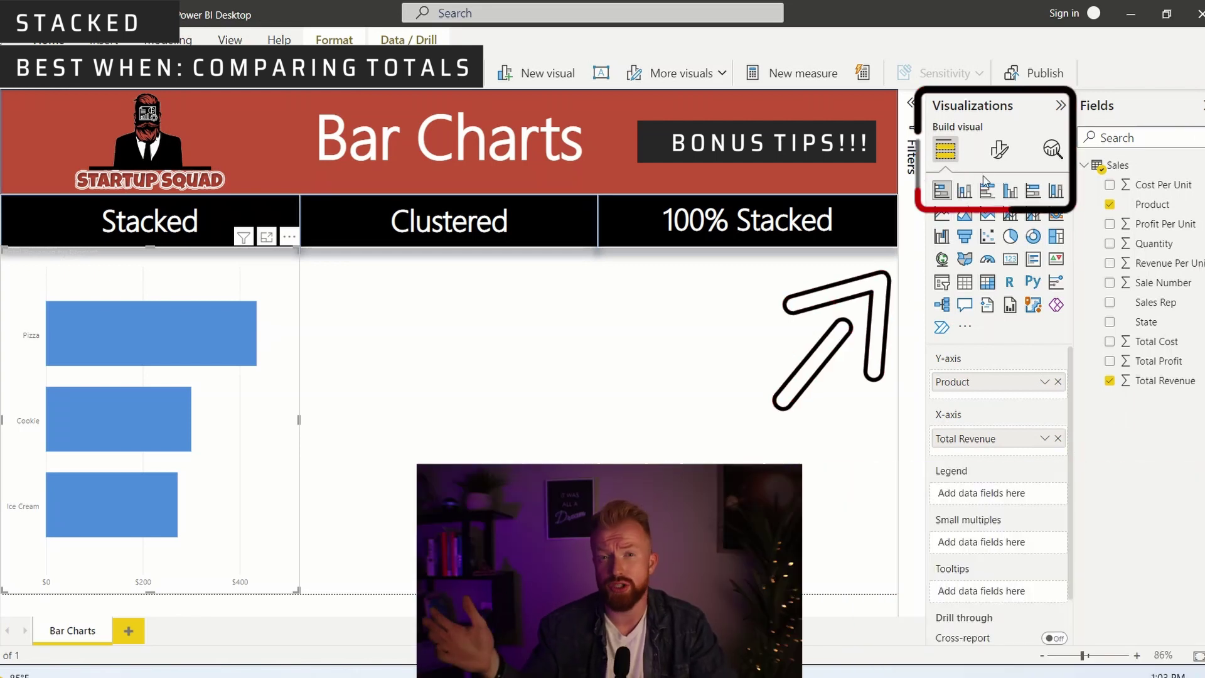
# - Turn on bold, black, larger data labels and a visual border for the chart
pyautogui.click(1002, 156)
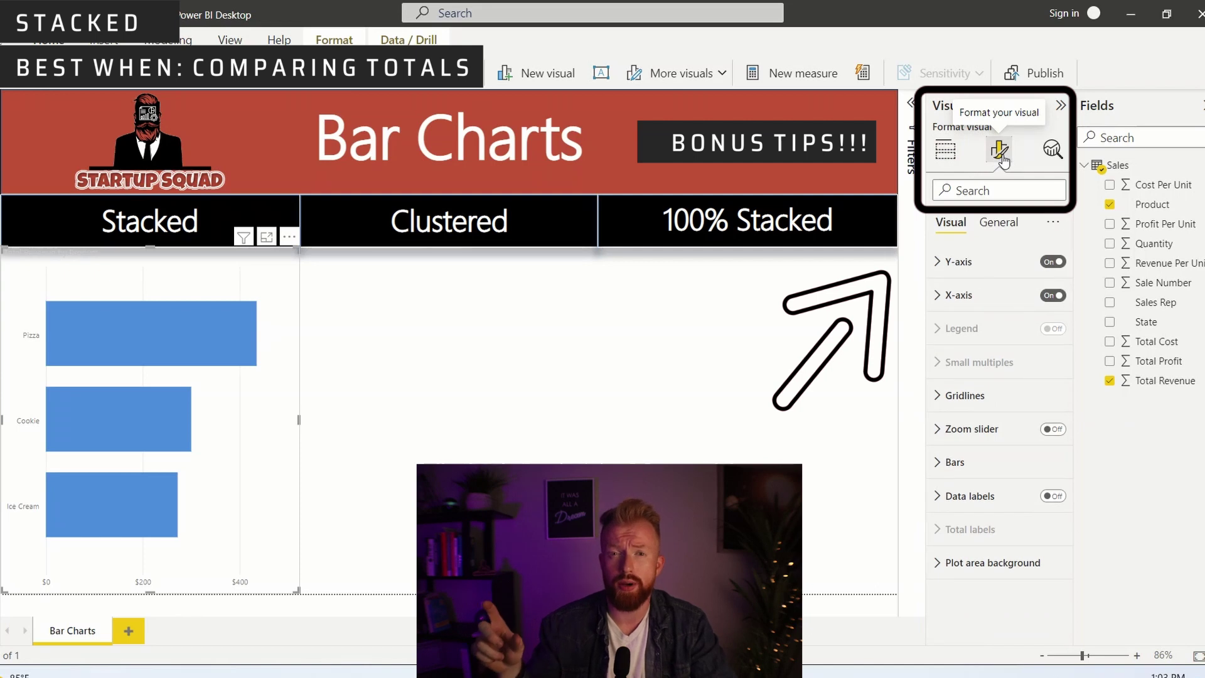
pyautogui.click(970, 190)
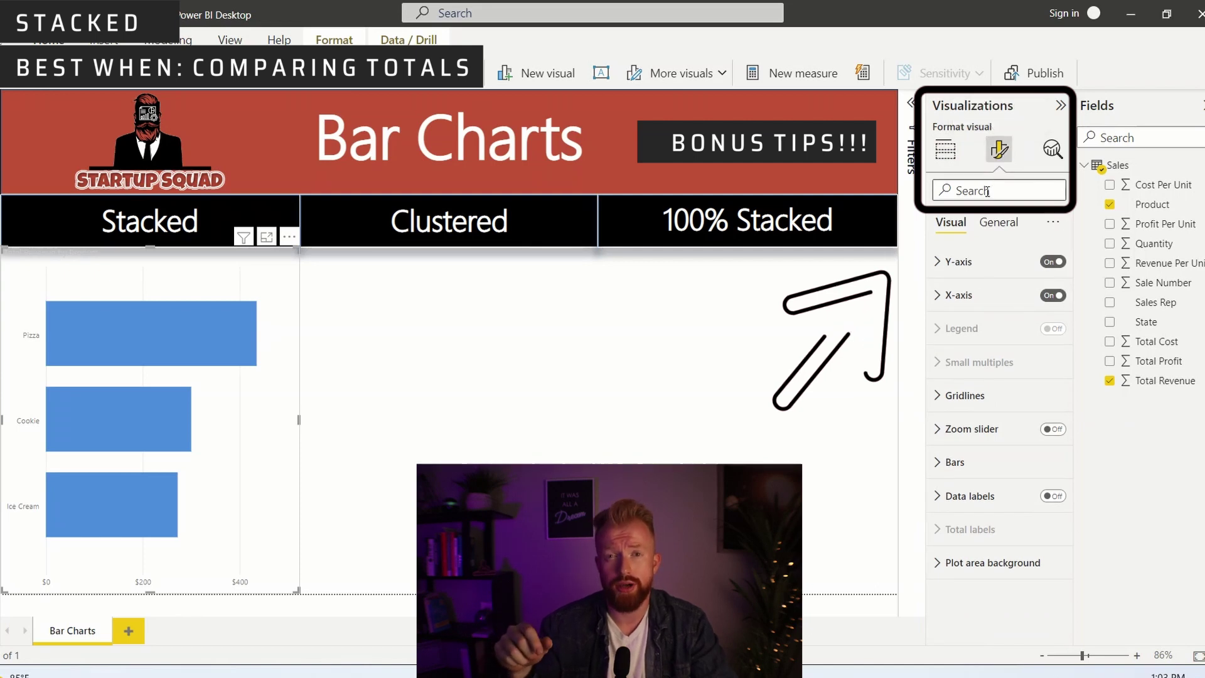
pyautogui.write('data labels')
pyautogui.click(1053, 228)
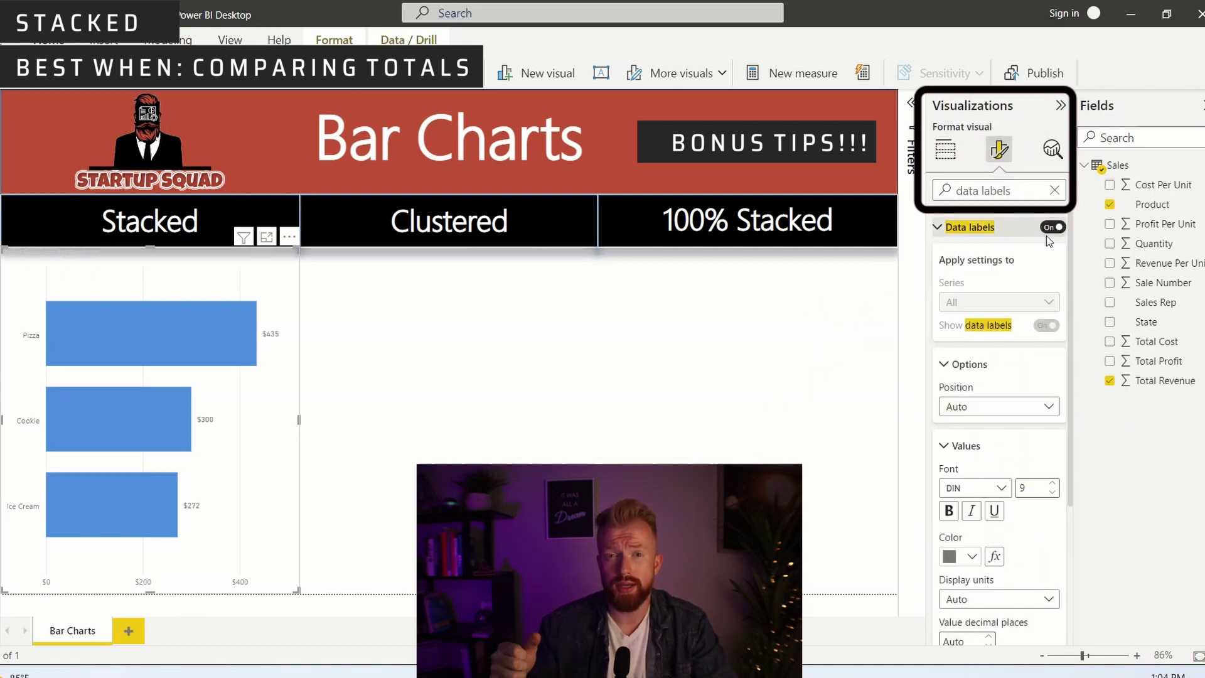
pyautogui.click(949, 510)
pyautogui.click(973, 556)
pyautogui.click(987, 492)
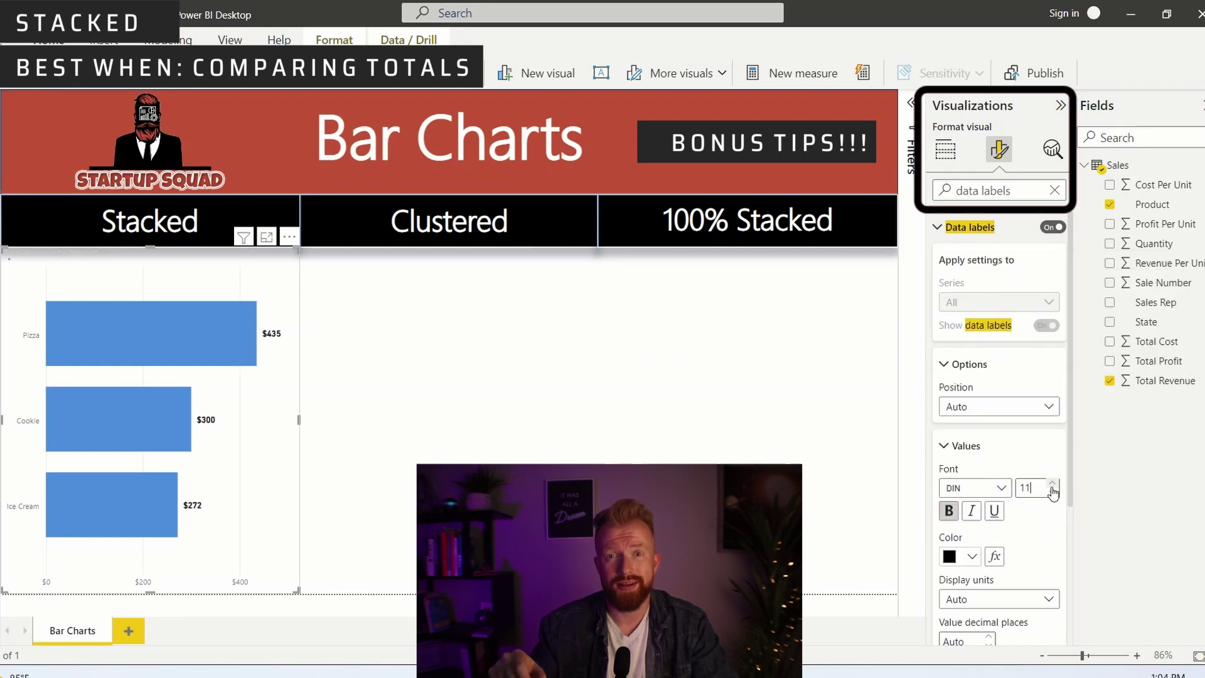
pyautogui.write('visual border')
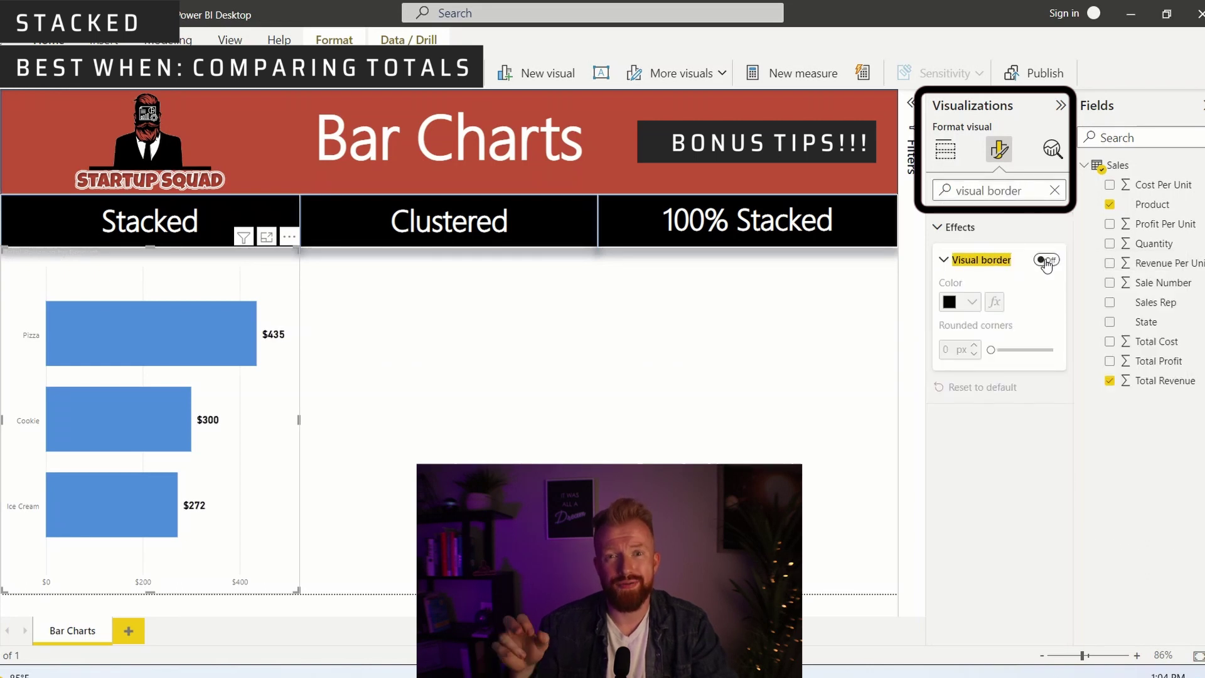
pyautogui.click(1045, 260)
# - Make the 'Revenue by Product' title bold, black and larger
pyautogui.tripleClick(990, 191)
pyautogui.write('title')
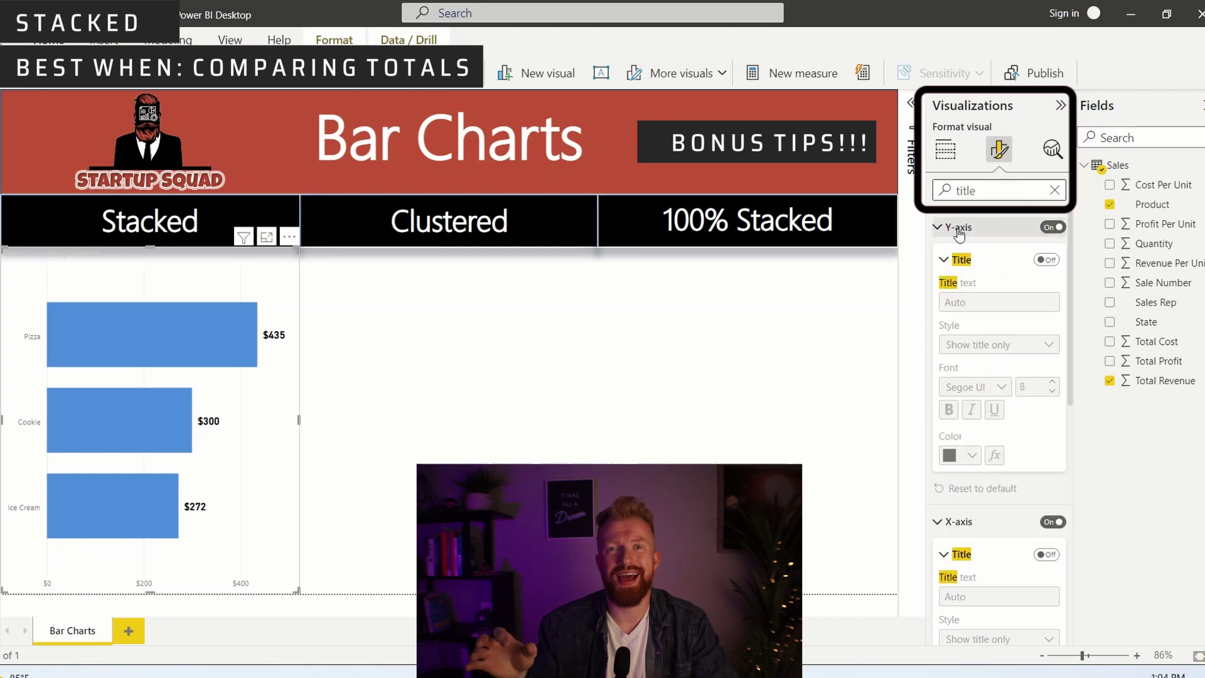
pyautogui.scroll(-3, 999, 423)
pyautogui.click(949, 451)
pyautogui.click(973, 496)
pyautogui.click(983, 236)
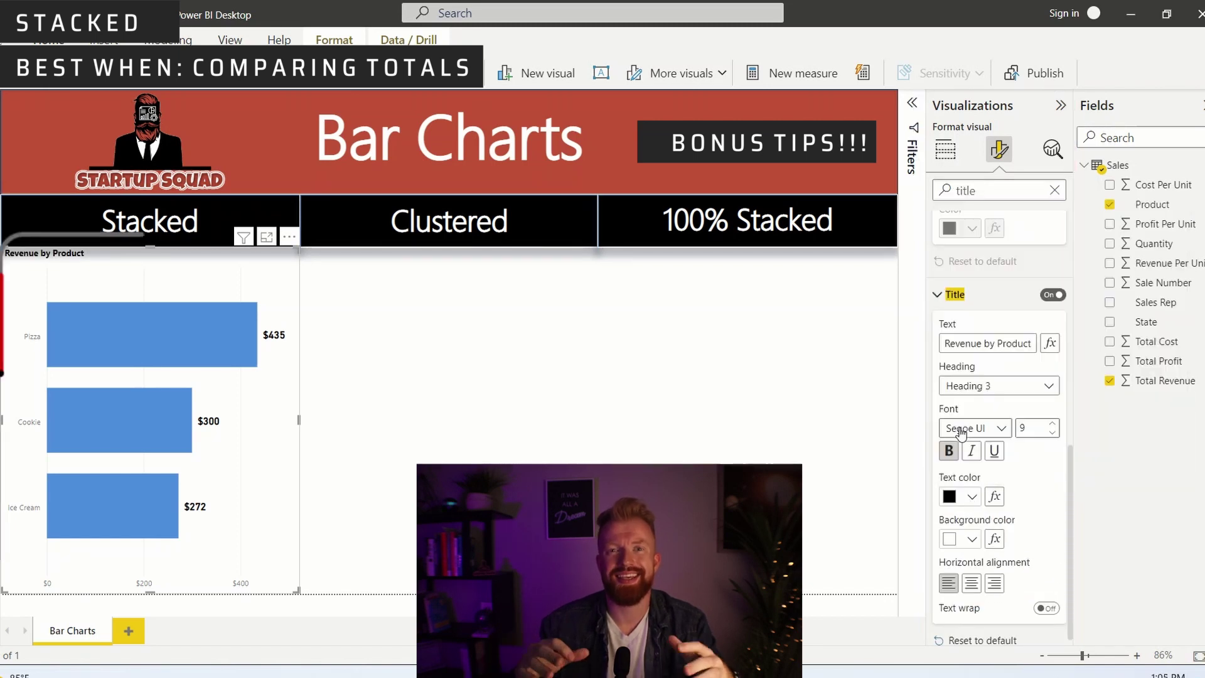
pyautogui.click(1053, 422)
pyautogui.click(829, 401)
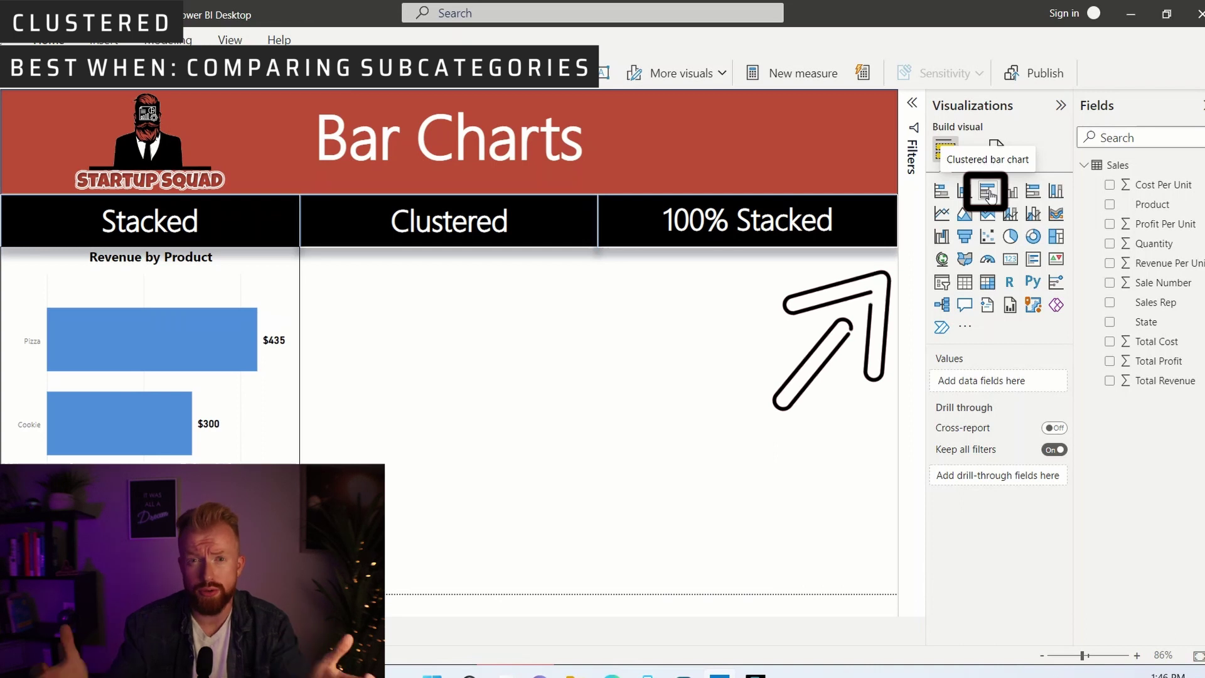
# - Insert a clustered bar chart of Total Revenue by Product, split by Sales Rep
pyautogui.click(988, 193)
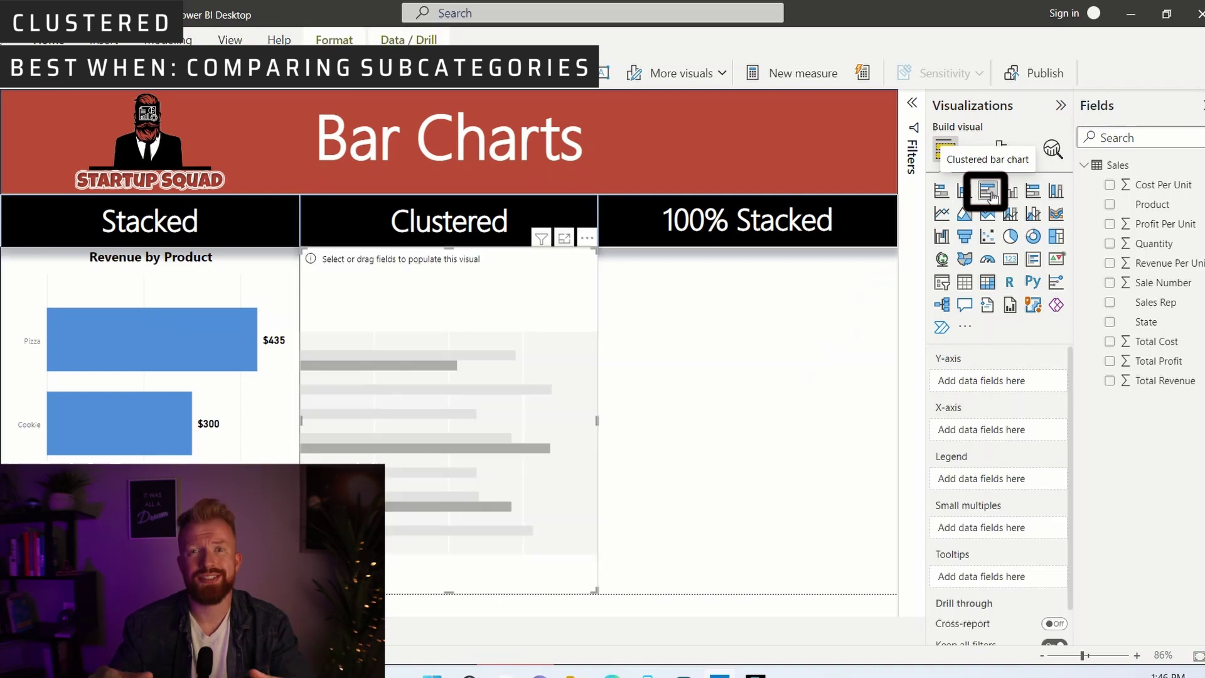
pyautogui.click(1112, 207)
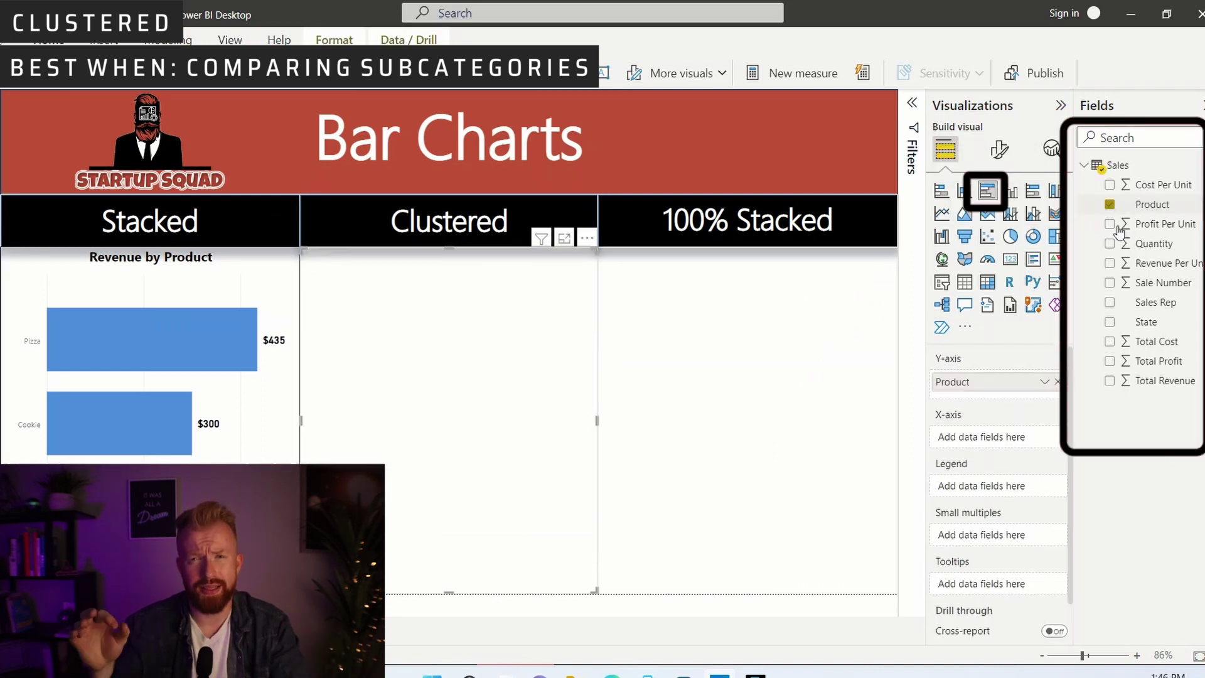
pyautogui.click(1110, 381)
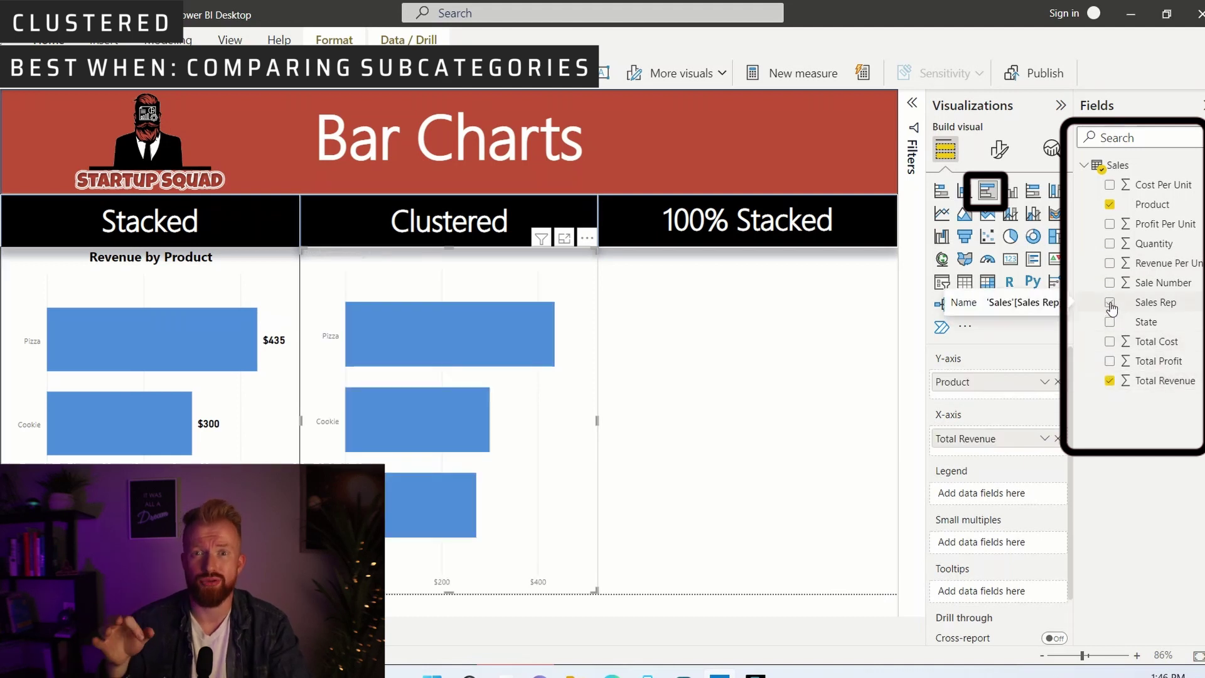
pyautogui.click(1112, 303)
pyautogui.moveTo(456, 358)
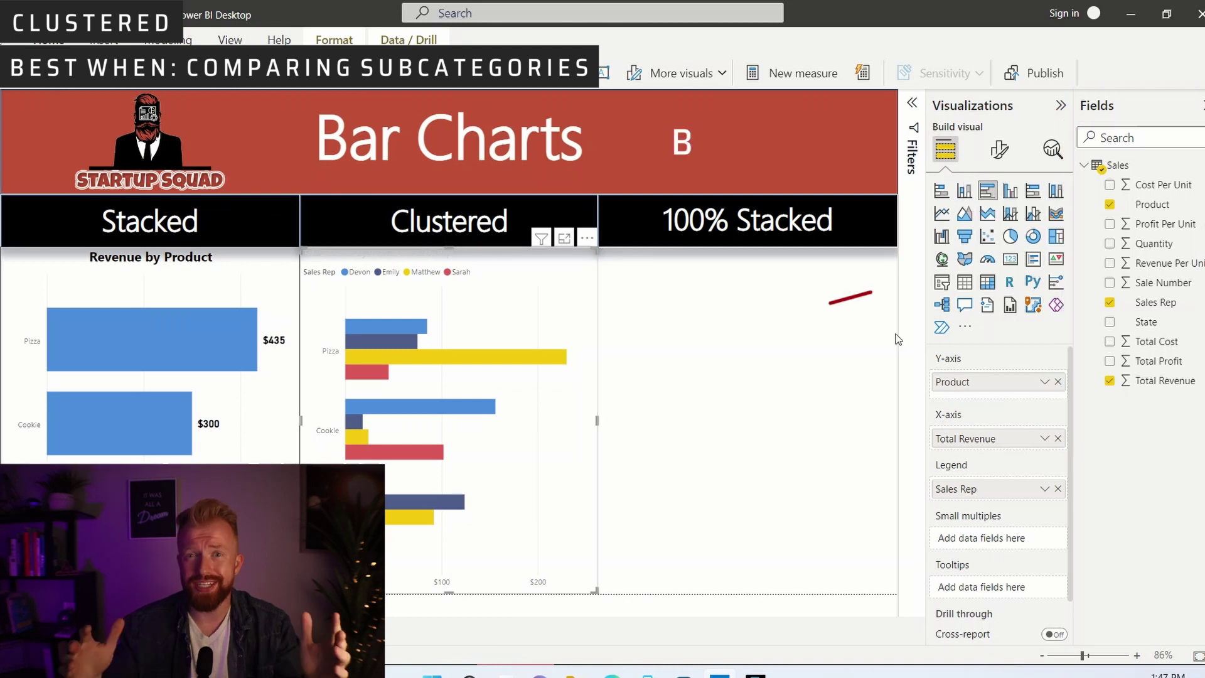
pyautogui.click(1000, 150)
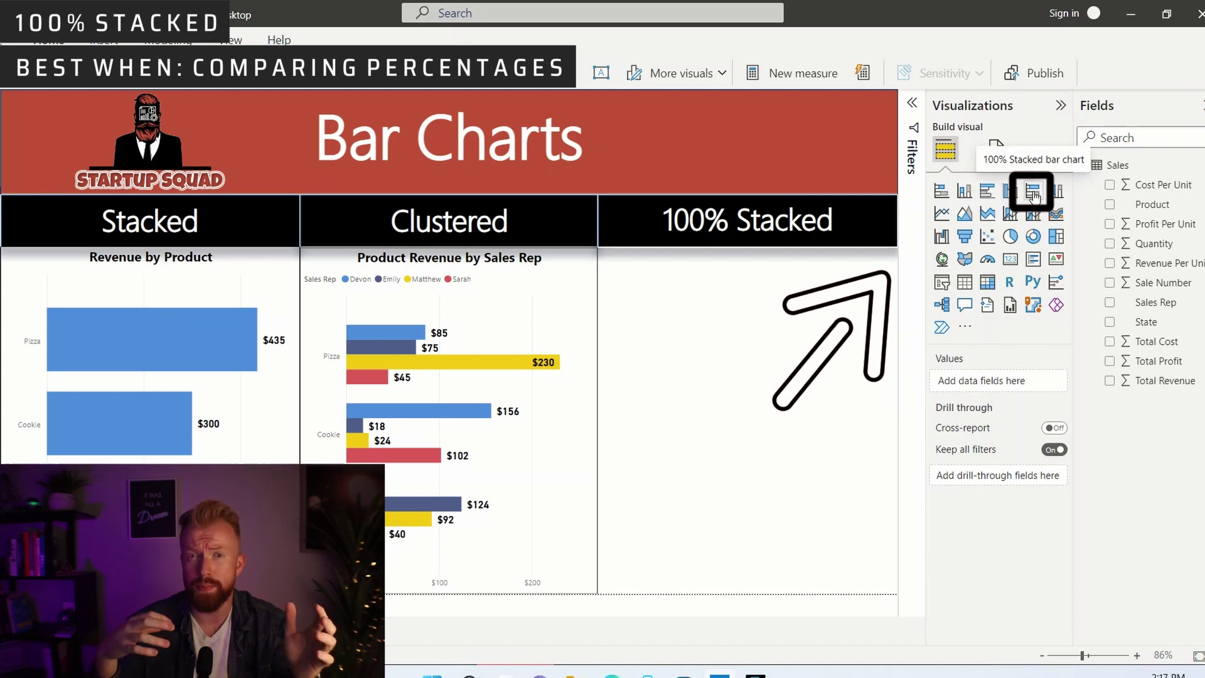
# - Insert a 100% stacked bar chart of Total Revenue by Product, split by Sales Rep
pyautogui.click(1033, 192)
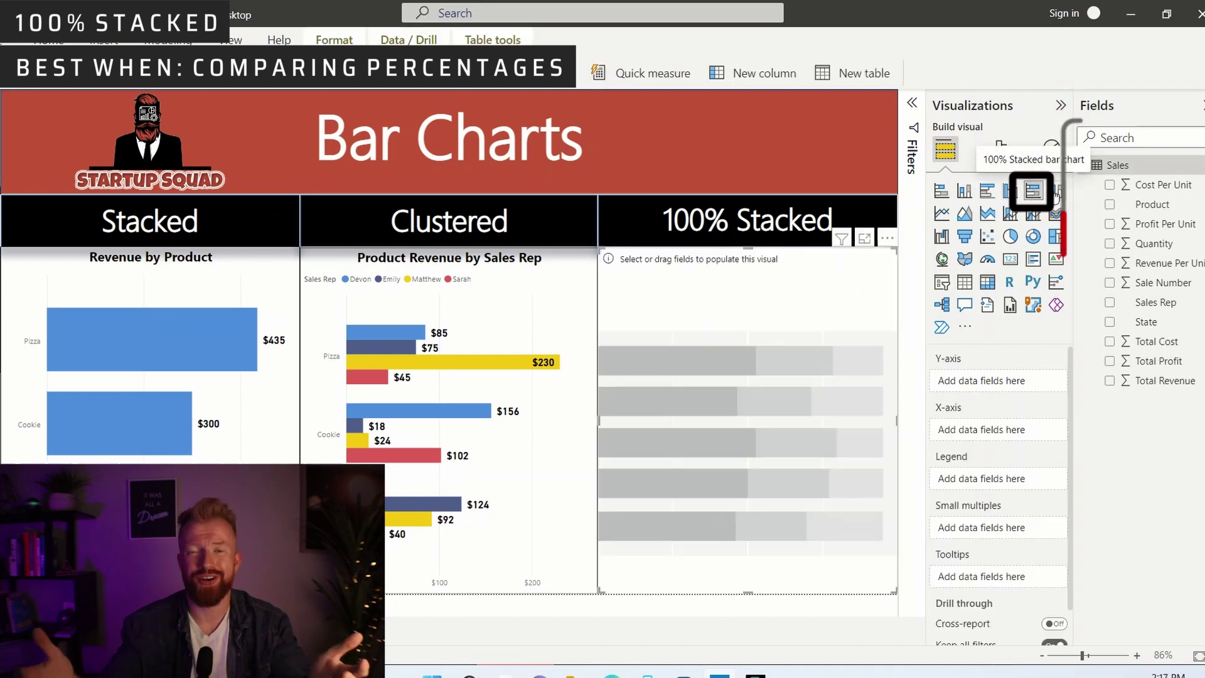
pyautogui.click(1109, 205)
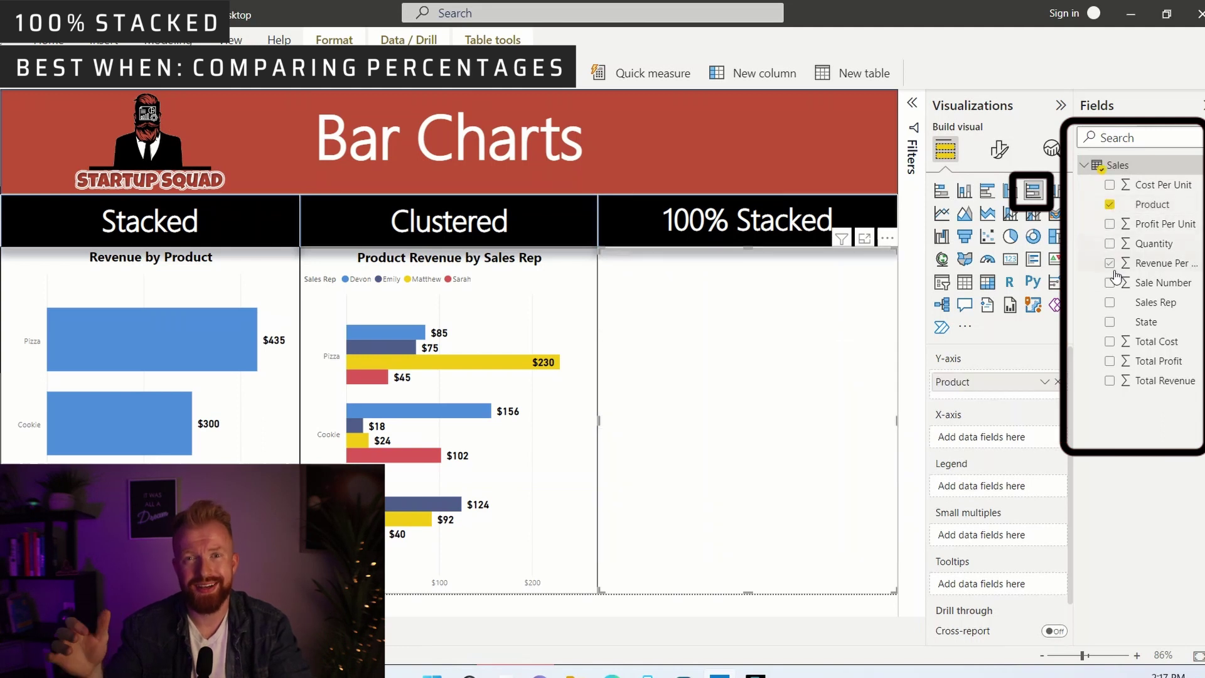
pyautogui.click(1111, 381)
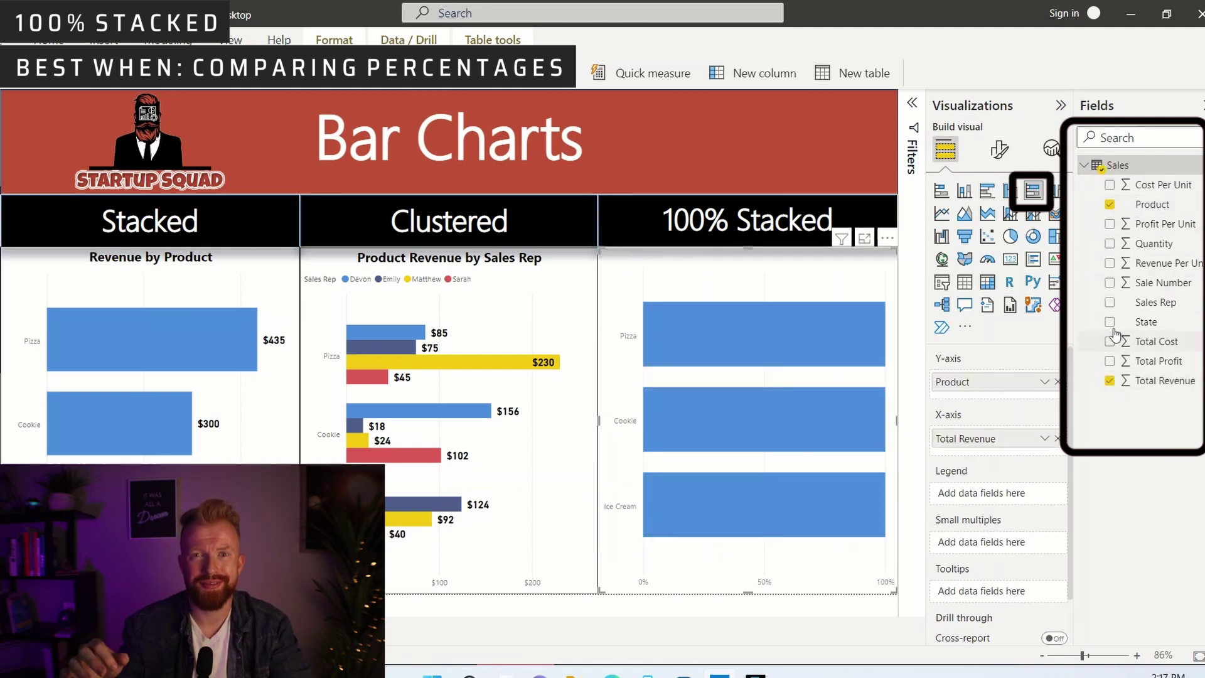
pyautogui.click(1111, 303)
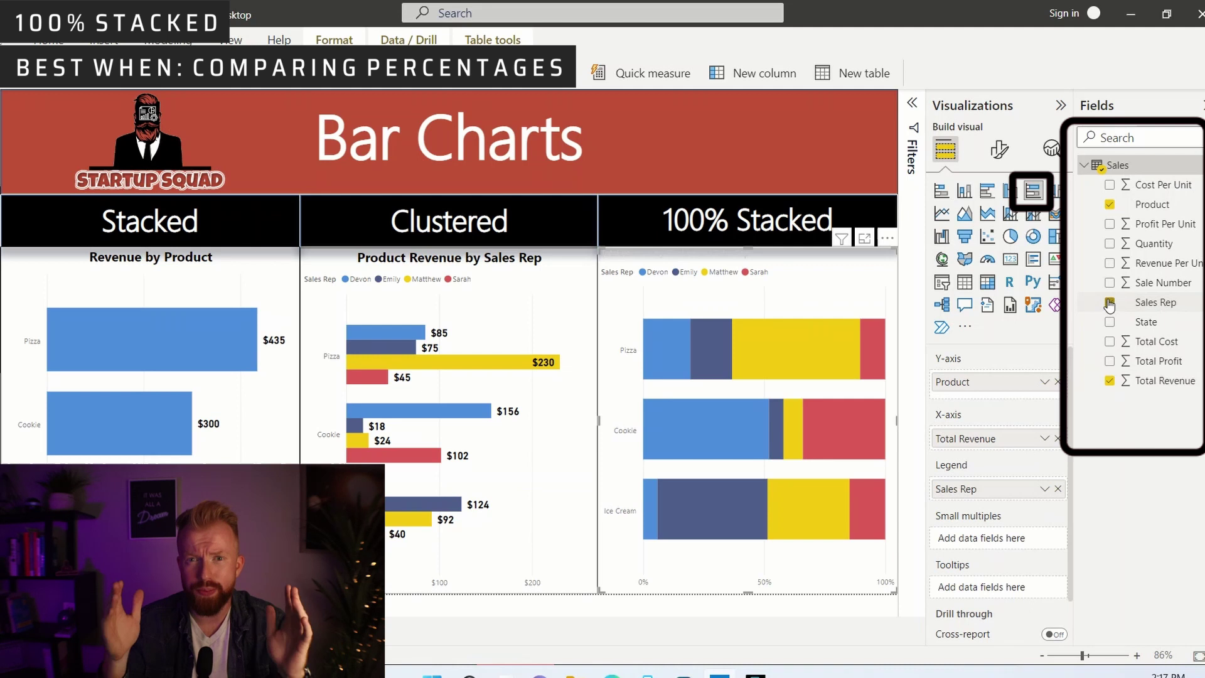